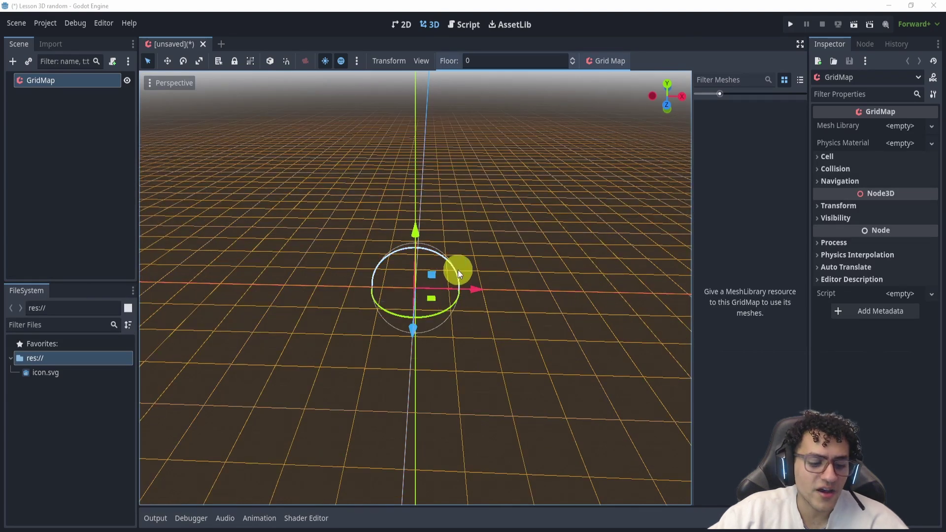
Open the GridMap editing options menu in the toolbar to review them.
{"action": "left_click", "coordinate": [611, 61]}
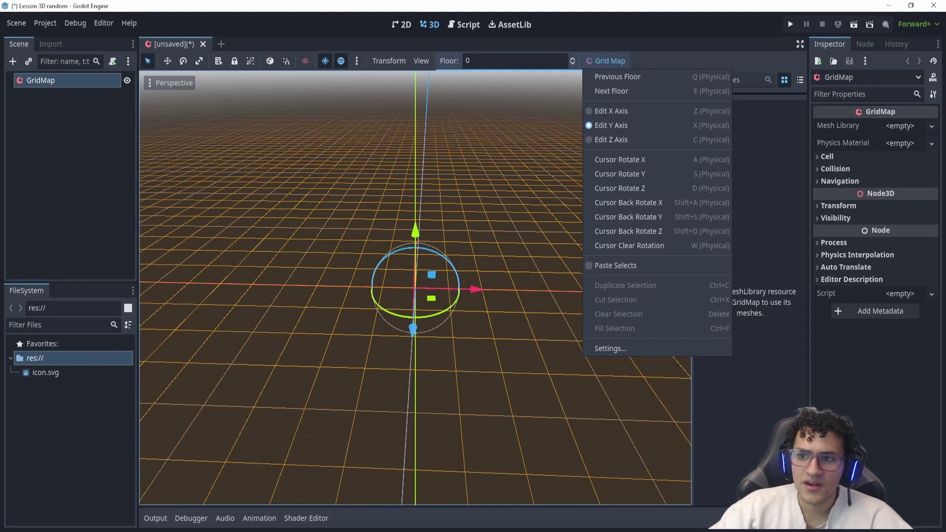
Dismiss the GridMap menu, save Main.tscn, and start a new empty scene tab.
{"action": "key", "text": "Escape"}
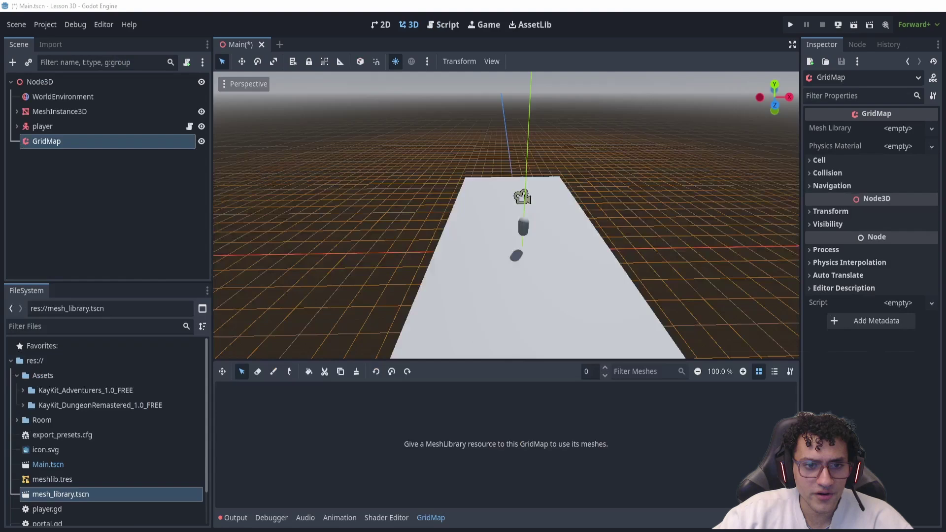
{"action": "key", "text": "ctrl+s"}
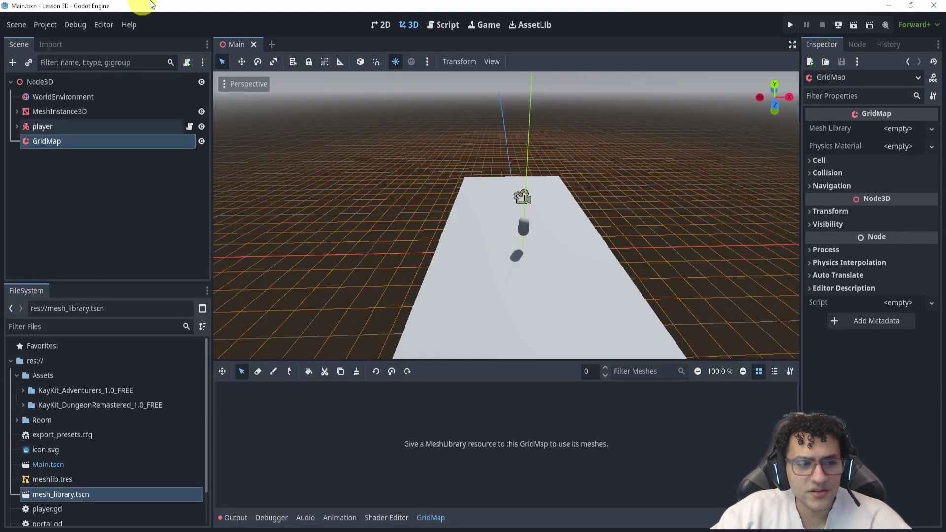
{"action": "middle_click_drag", "start_coordinate": [424, 215], "coordinate": [388, 153], "text": "shift"}
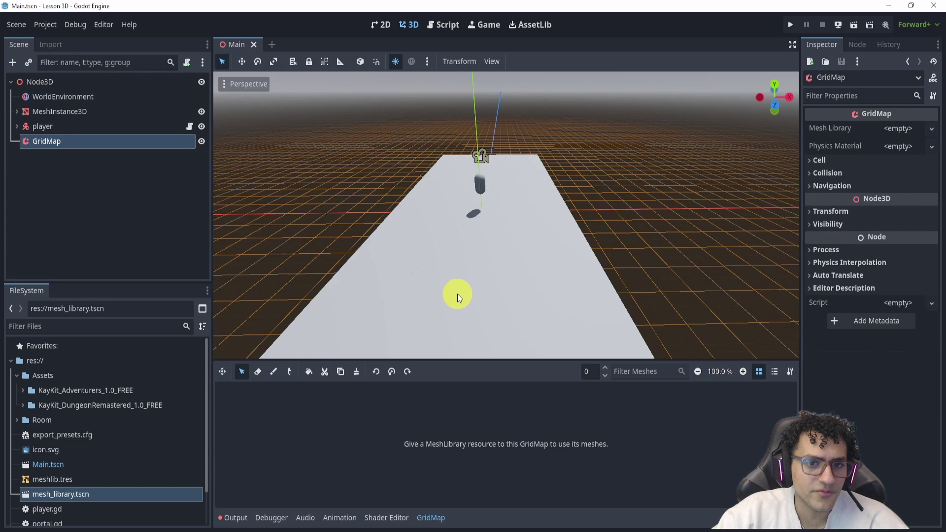
{"action": "scroll", "coordinate": [457, 294], "scroll_direction": "down", "scroll_amount": 4}
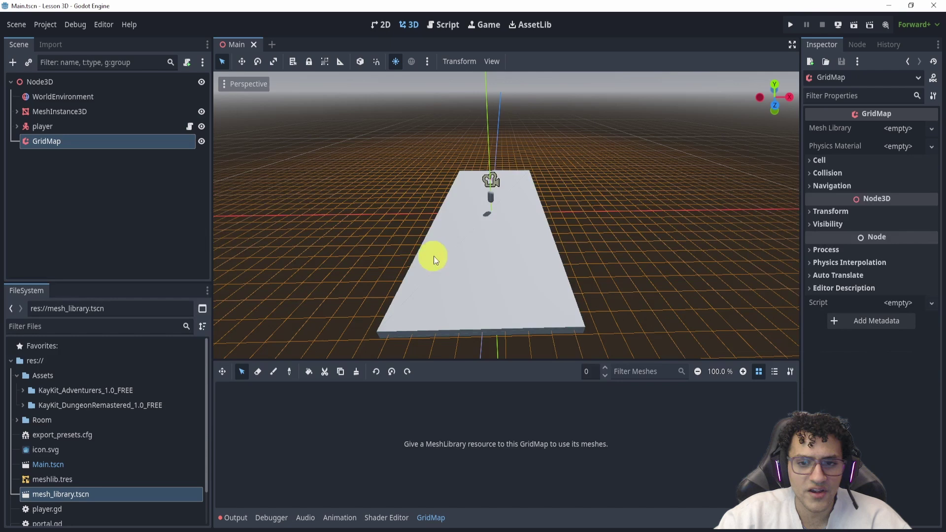
{"action": "left_click", "coordinate": [268, 44]}
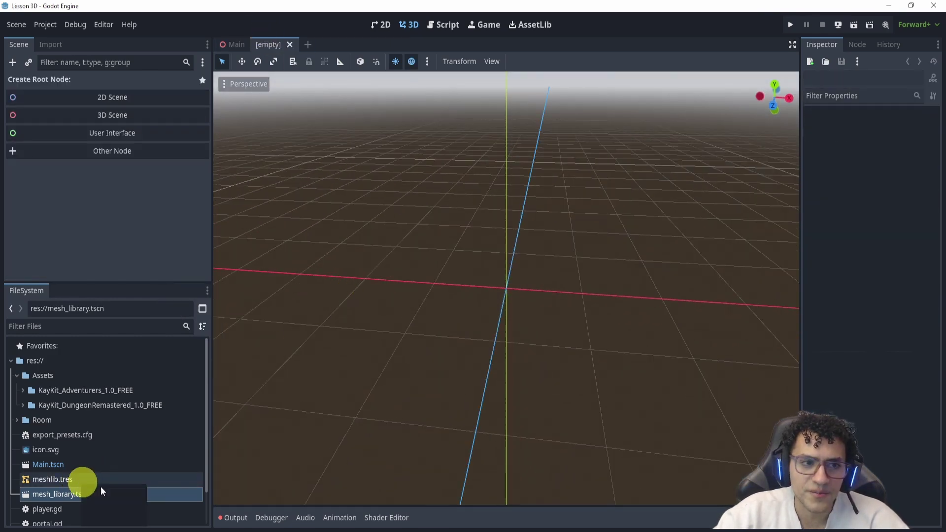
Open meshlib.tres in the Inspector and look through its item 0 properties.
{"action": "left_click", "coordinate": [75, 476]}
{"action": "double_click", "coordinate": [51, 478]}
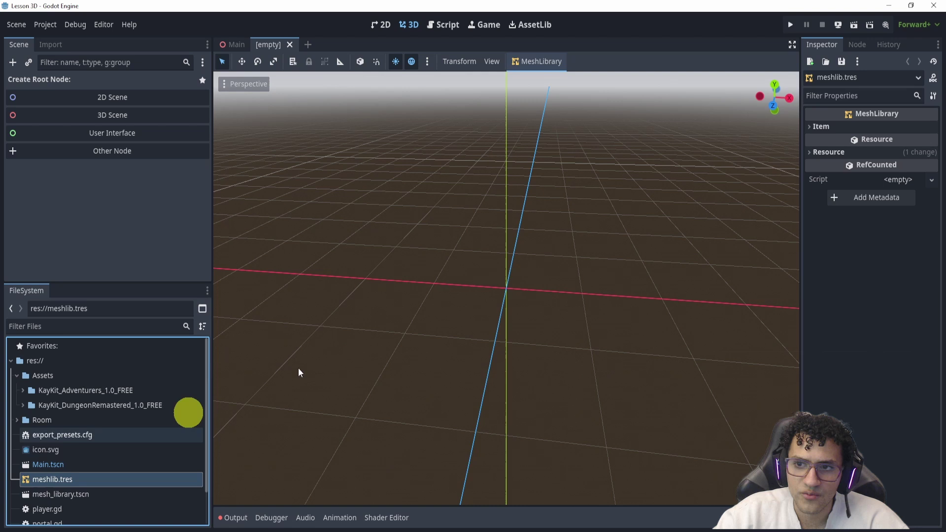
{"action": "left_click", "coordinate": [822, 126]}
{"action": "left_click", "coordinate": [848, 138]}
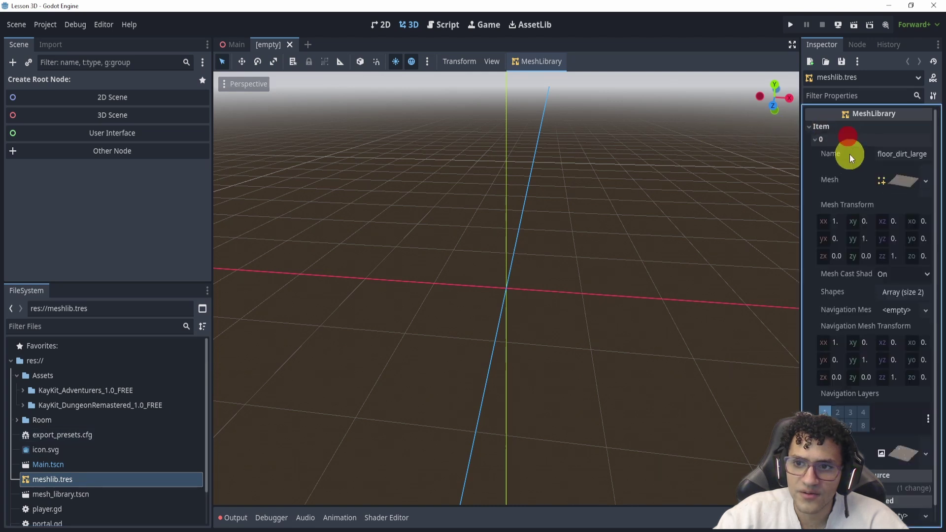
{"action": "left_click", "coordinate": [888, 140]}
Expand the KayKit folders, filter files by 'floor', and add floor_dirt_small_A to the scene.
{"action": "left_click", "coordinate": [25, 397]}
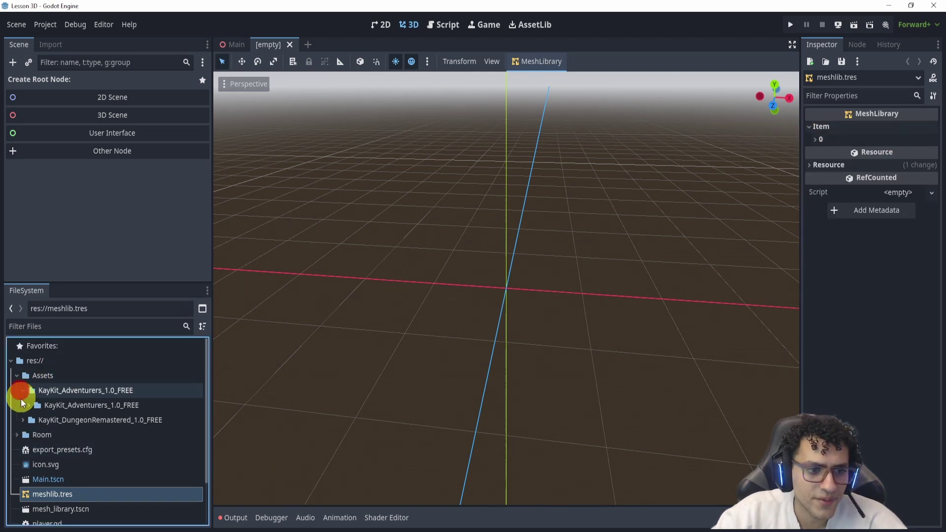
{"action": "left_click", "coordinate": [21, 418]}
{"action": "scroll", "coordinate": [38, 422], "scroll_direction": "down", "scroll_amount": 1}
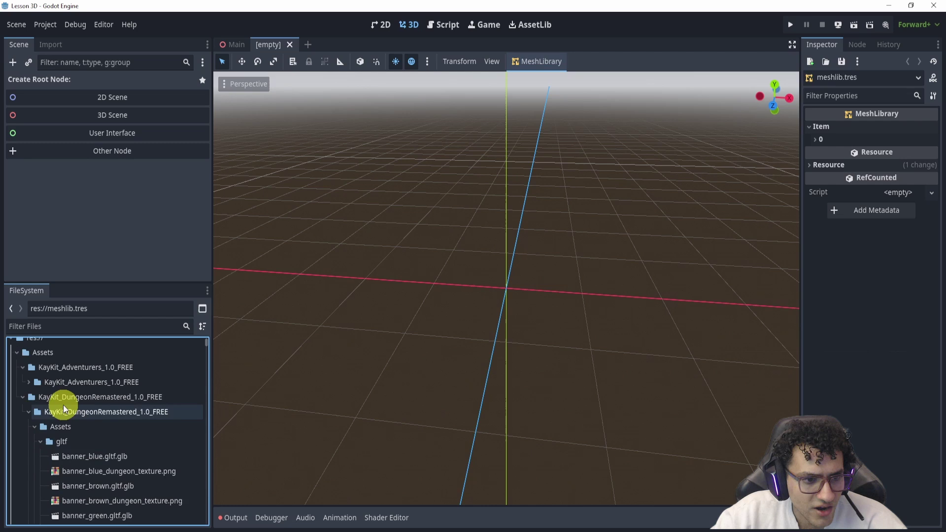
{"action": "scroll", "coordinate": [39, 374], "scroll_direction": "down", "scroll_amount": 2}
{"action": "left_click", "coordinate": [89, 326]}
{"action": "type", "text": "floor"}
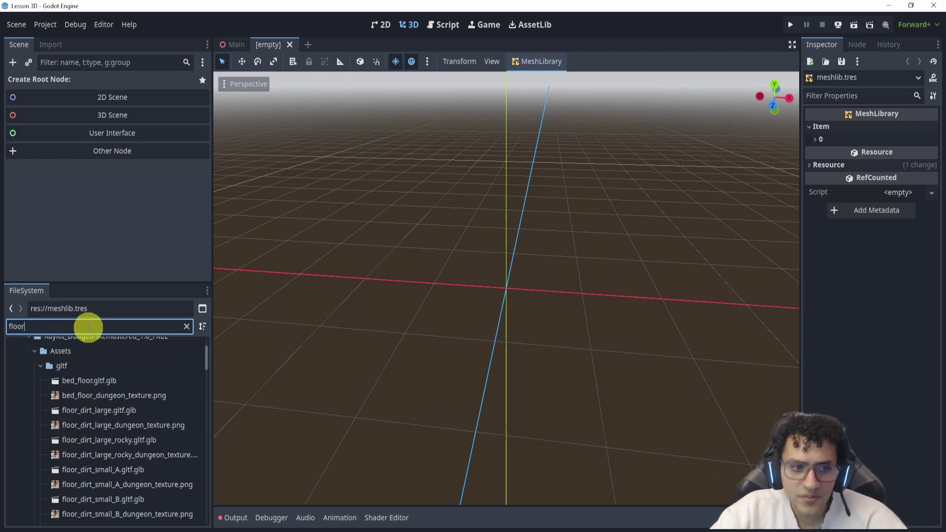
{"action": "scroll", "coordinate": [137, 374], "scroll_direction": "down", "scroll_amount": 3}
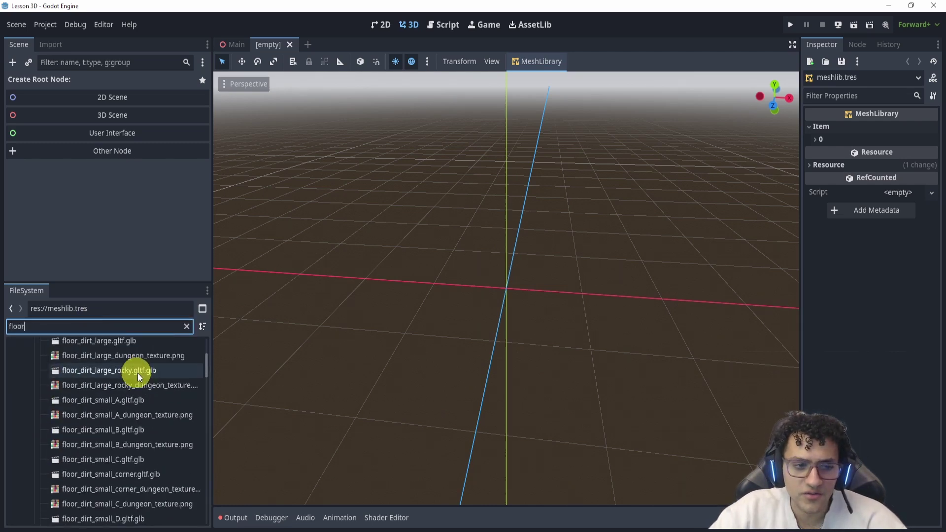
{"action": "scroll", "coordinate": [137, 375], "scroll_direction": "up", "scroll_amount": 6}
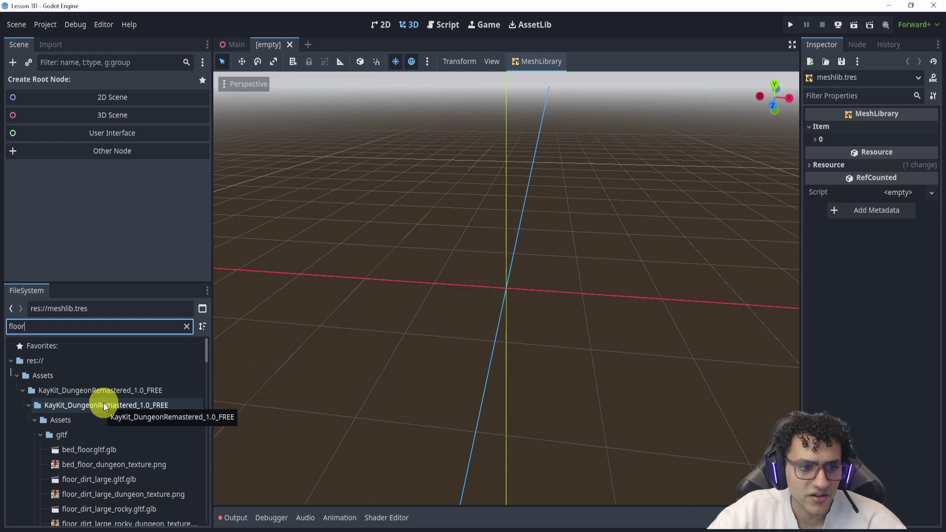
{"action": "scroll", "coordinate": [100, 407], "scroll_direction": "down", "scroll_amount": 3}
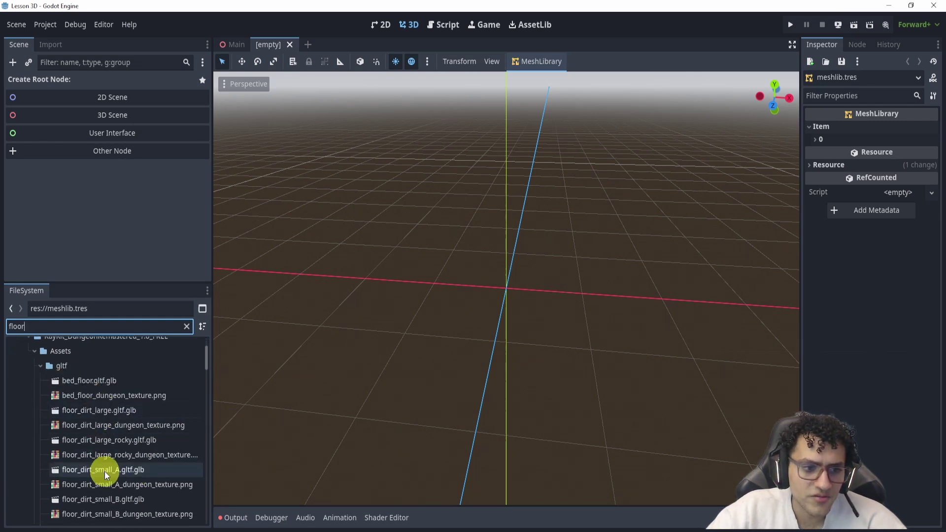
{"action": "left_click_drag", "start_coordinate": [72, 471], "coordinate": [569, 365]}
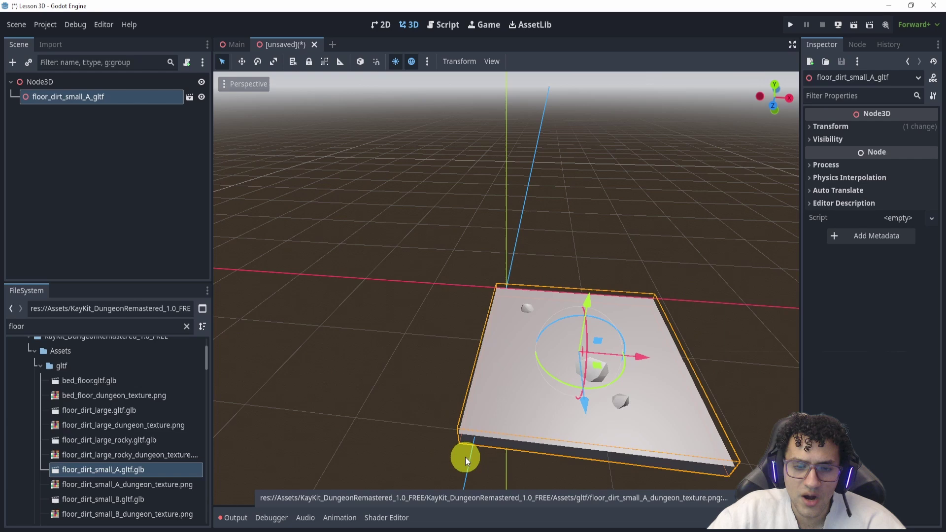
Rename the root Node3D to 'mesh library'.
{"action": "middle_click_drag", "start_coordinate": [386, 291], "coordinate": [276, 148]}
{"action": "double_click", "coordinate": [85, 82]}
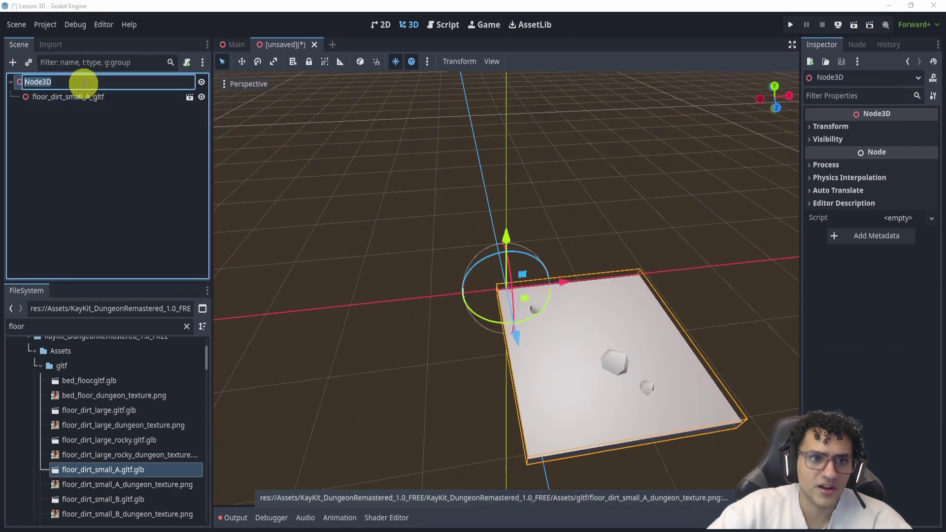
{"action": "type", "text": "mesh libr"}
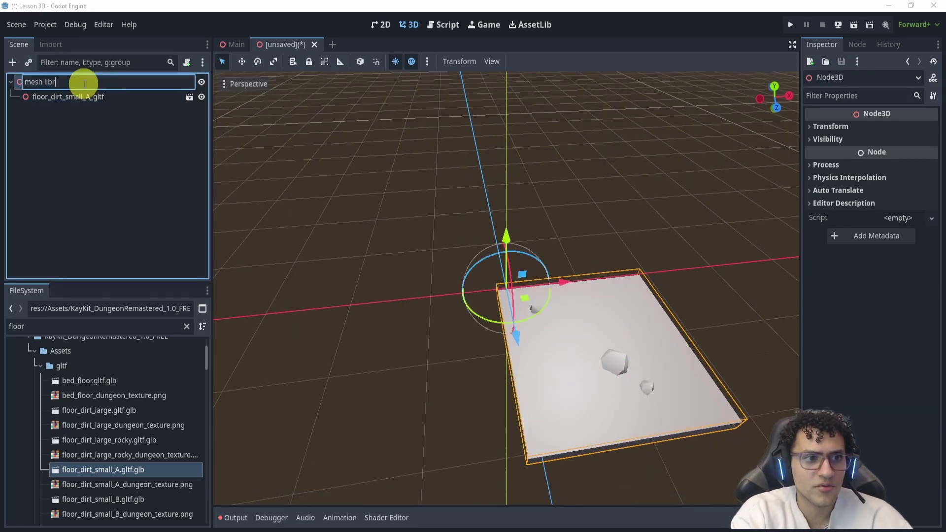
{"action": "type", "text": "ary"}
{"action": "key", "text": "Return"}
Save the scene as mesh_library.tscn, overwriting the existing file.
{"action": "key", "text": "ctrl+s"}
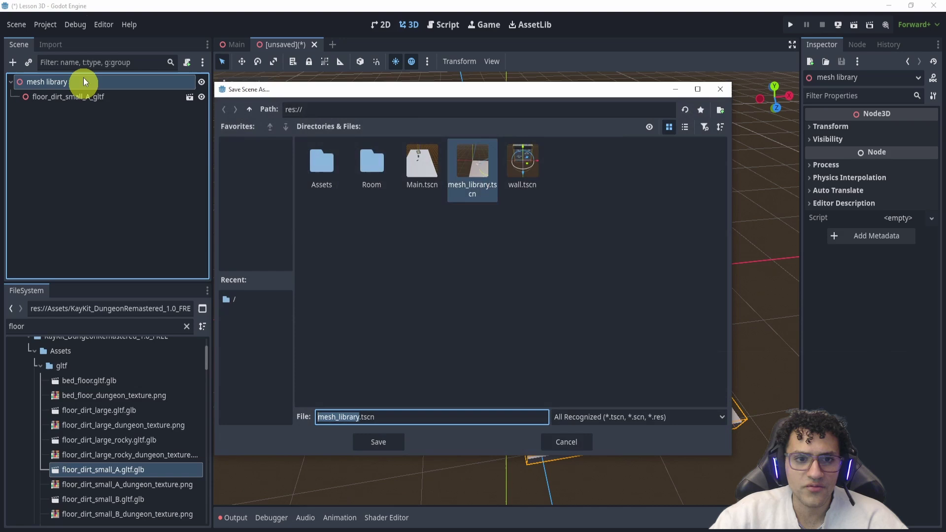
{"action": "left_click", "coordinate": [379, 441]}
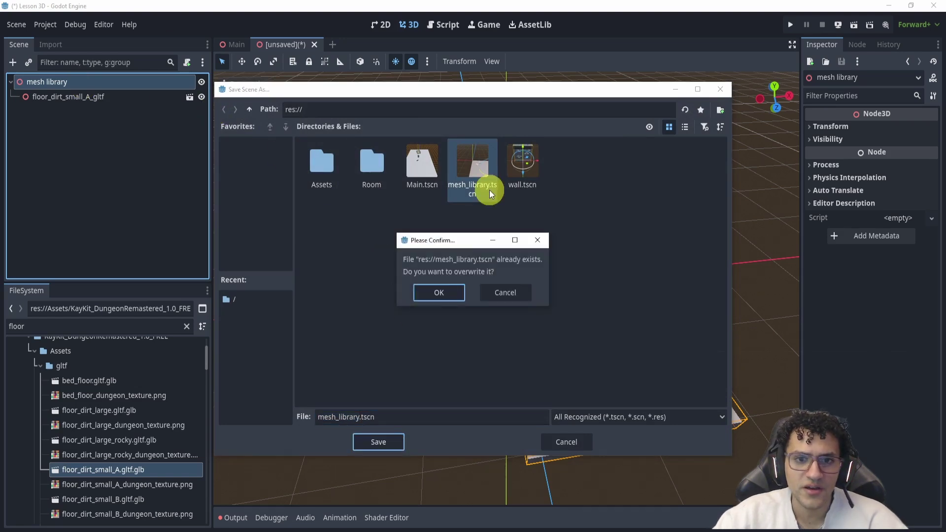
{"action": "left_click", "coordinate": [448, 293]}
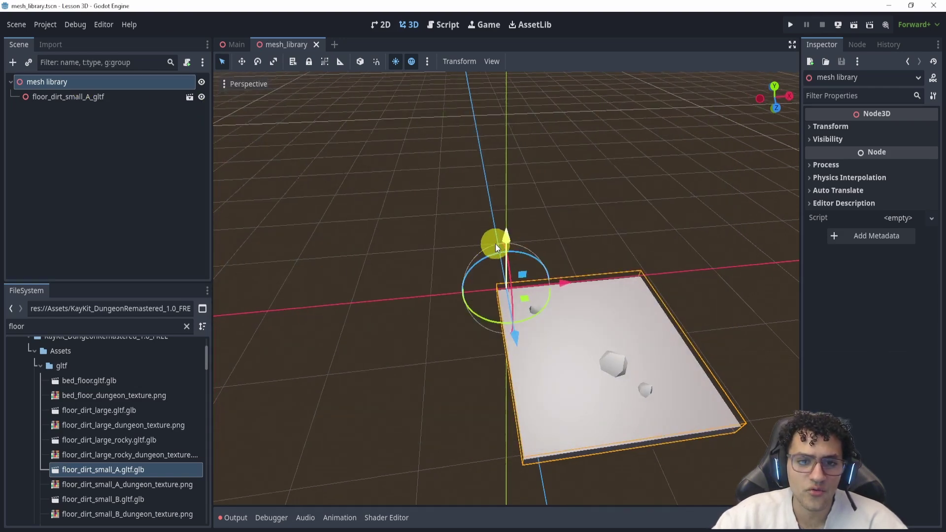
Make the gltf tile local, move its mesh under the root, delete the leftover node, and save.
{"action": "left_click", "coordinate": [72, 96]}
{"action": "right_click", "coordinate": [72, 96]}
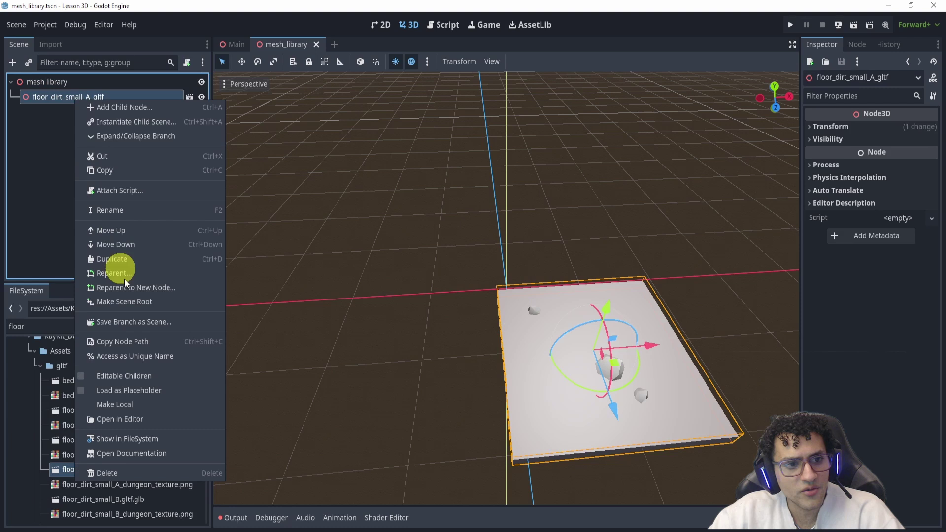
{"action": "left_click", "coordinate": [134, 400]}
{"action": "left_click_drag", "start_coordinate": [82, 116], "coordinate": [55, 97]}
{"action": "left_click", "coordinate": [61, 113]}
{"action": "key", "text": "Delete"}
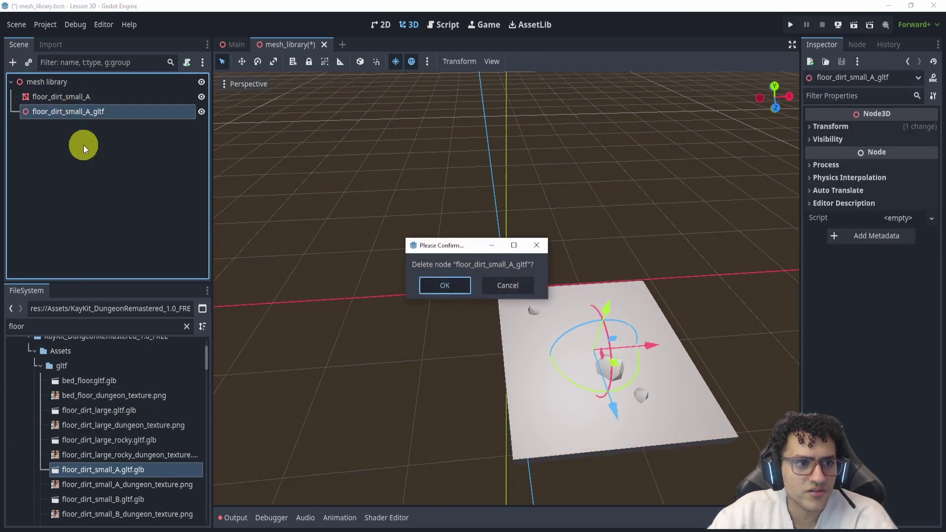
{"action": "key", "text": "Return"}
{"action": "key", "text": "ctrl+s"}
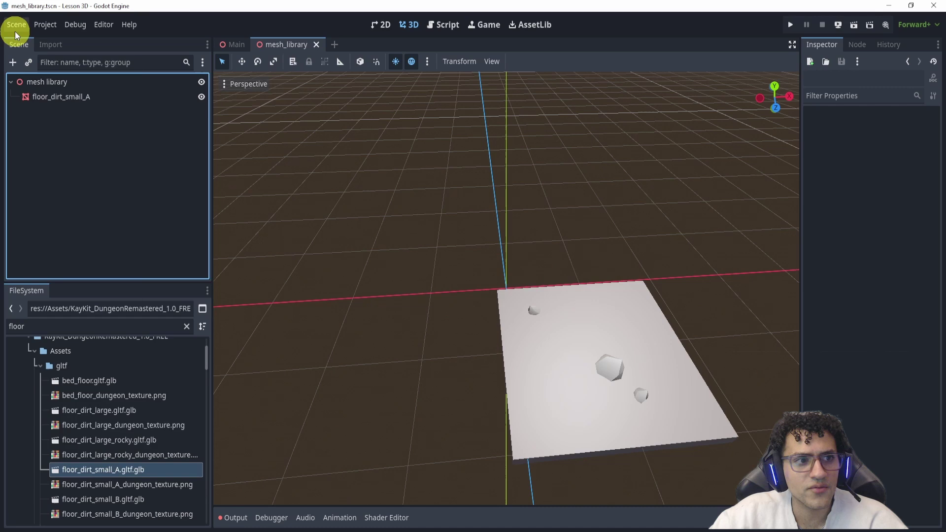
Export the scene as a MeshLibrary into meshlib.tres.
{"action": "left_click", "coordinate": [15, 27]}
{"action": "mouse_move", "coordinate": [35, 215]}
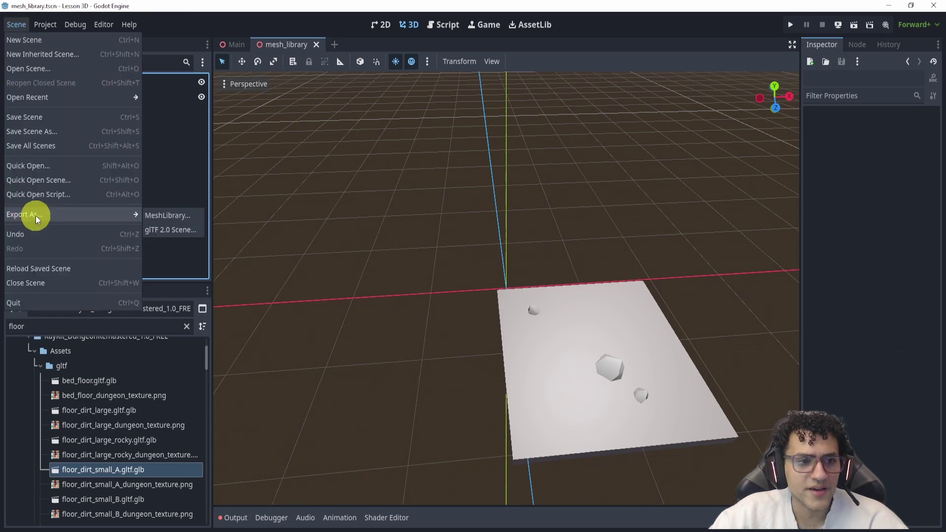
{"action": "left_click", "coordinate": [166, 218]}
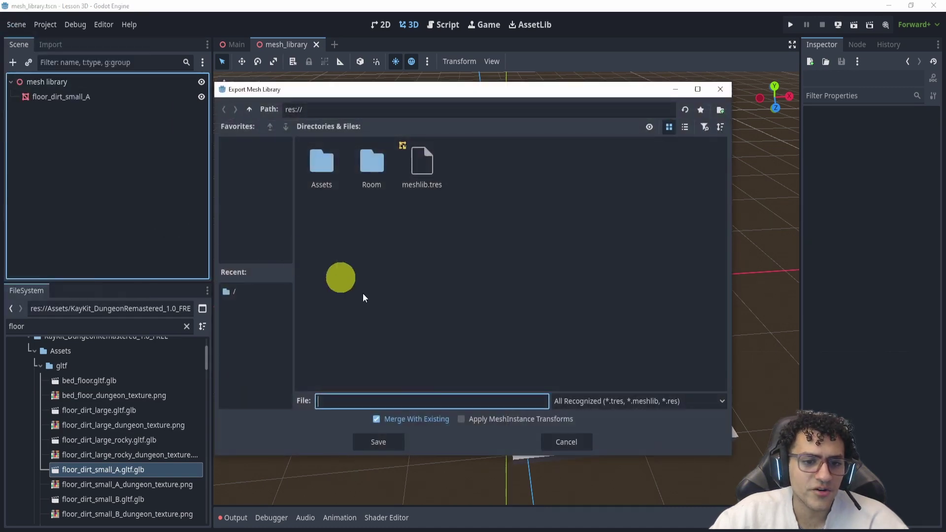
{"action": "left_click", "coordinate": [426, 169]}
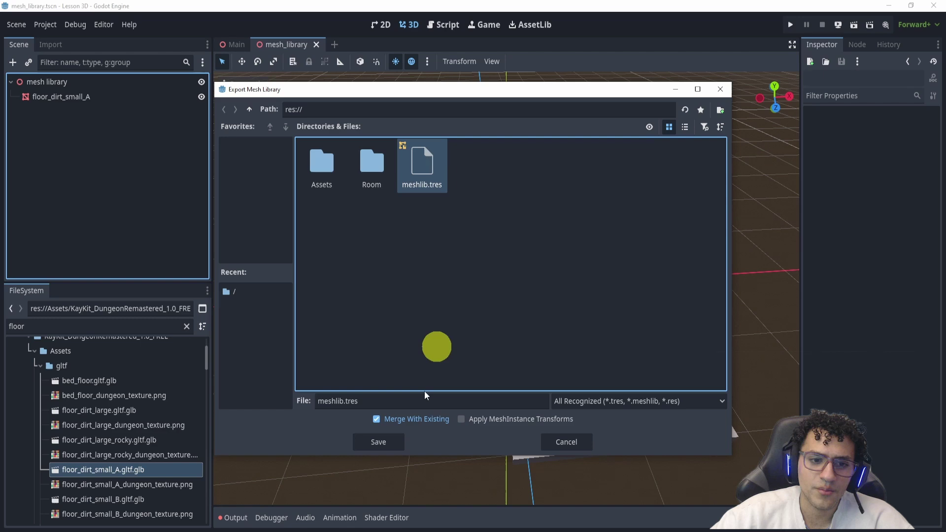
{"action": "left_click", "coordinate": [386, 442]}
Confirm overwriting meshlib.tres, return to Main, and clear the 'floor' file filter.
{"action": "left_click", "coordinate": [445, 294]}
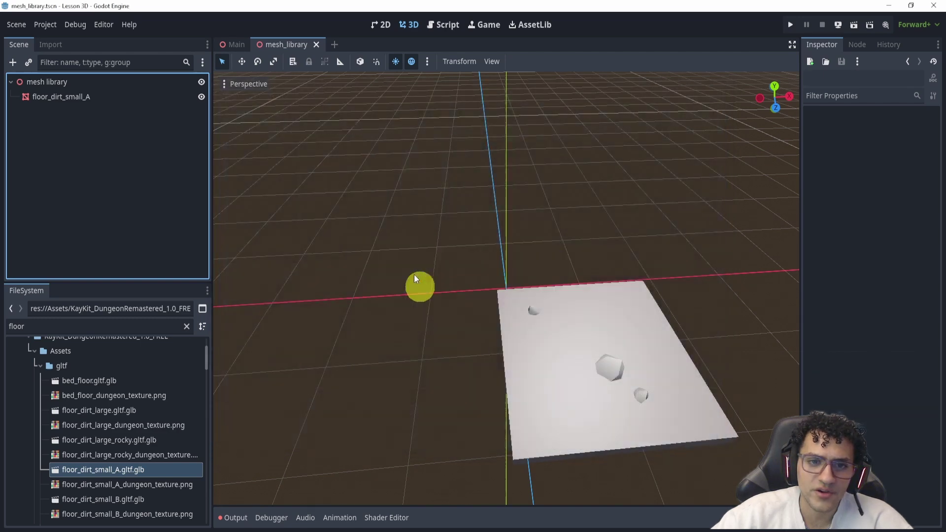
{"action": "left_click", "coordinate": [230, 45]}
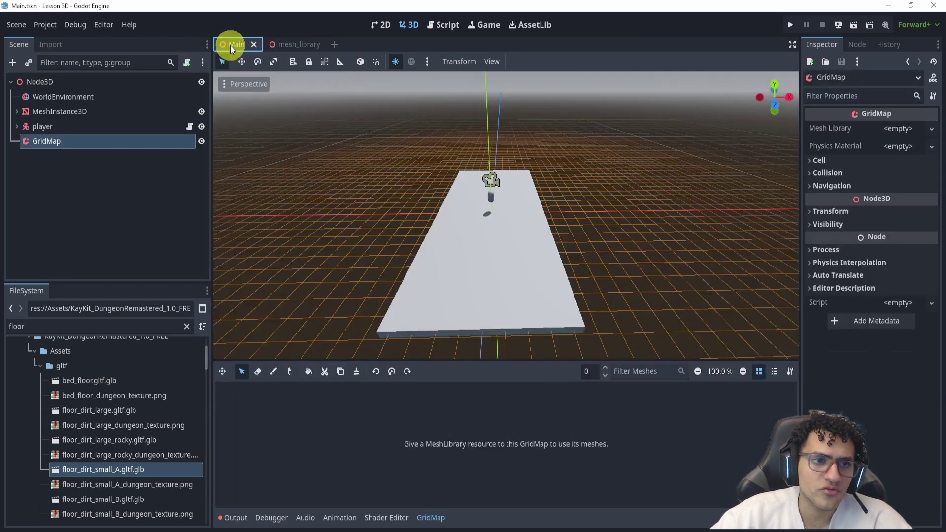
{"action": "left_click", "coordinate": [187, 326]}
{"action": "left_click_drag", "start_coordinate": [206, 386], "coordinate": [205, 341]}
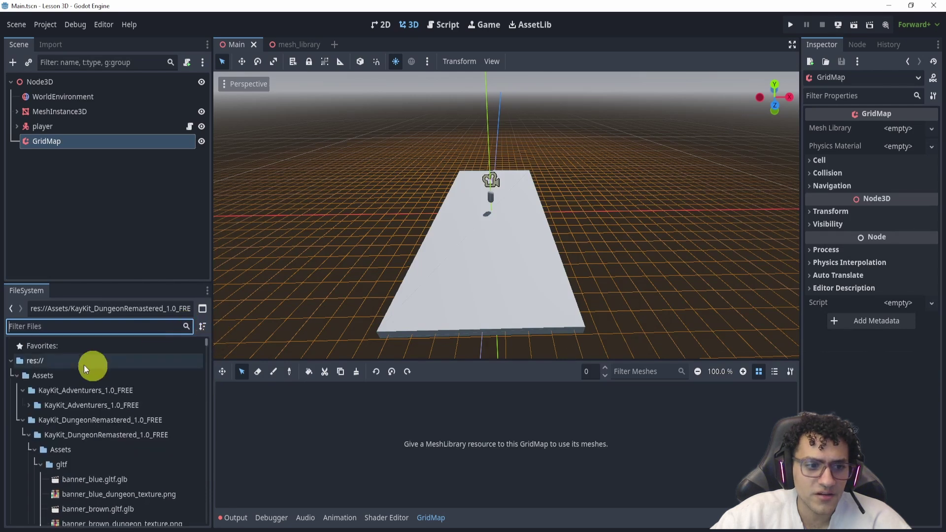
Assign meshlib.tres to the GridMap's Mesh Library and pick the floor_dirt_small_A tile.
{"action": "left_click", "coordinate": [17, 376]}
{"action": "left_click", "coordinate": [48, 451]}
{"action": "left_click_drag", "start_coordinate": [54, 450], "coordinate": [898, 128]}
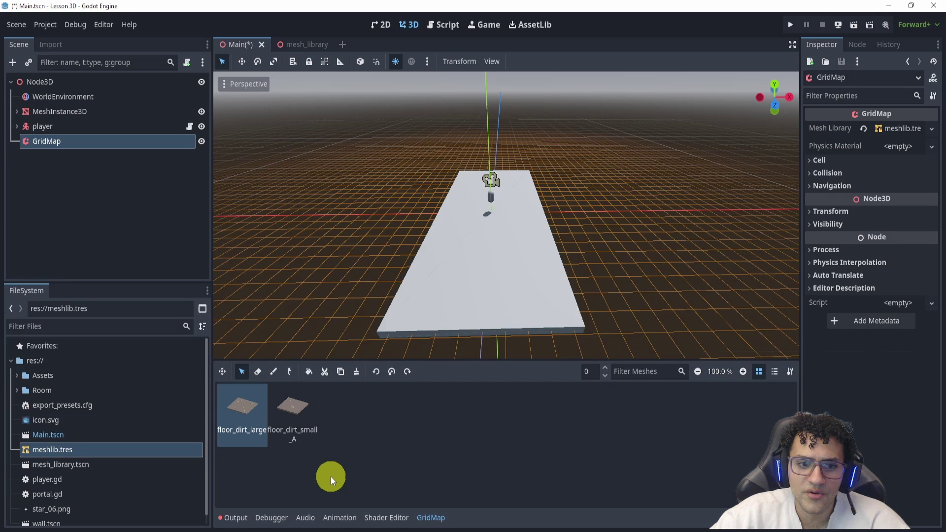
{"action": "left_click", "coordinate": [283, 436]}
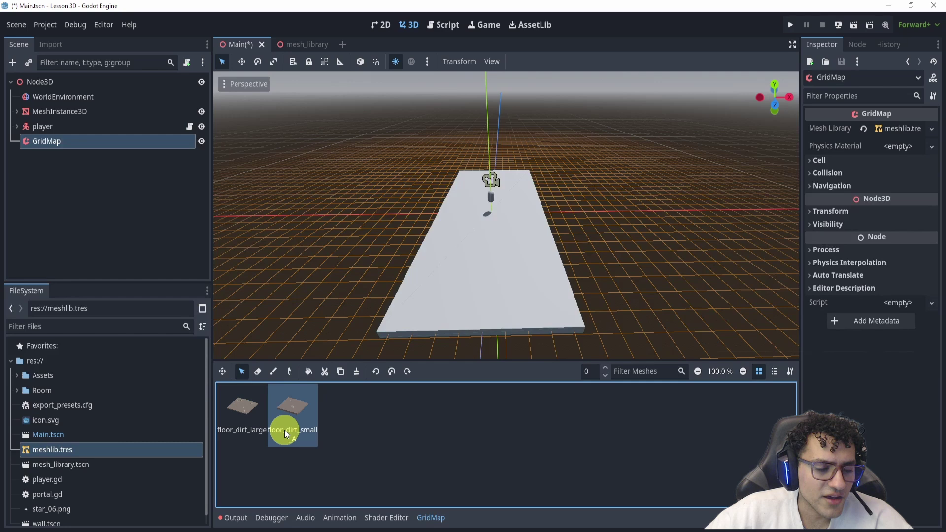
Choose floor_dirt_large and box-select a cell rectangle right of the white platform.
{"action": "left_click", "coordinate": [236, 408]}
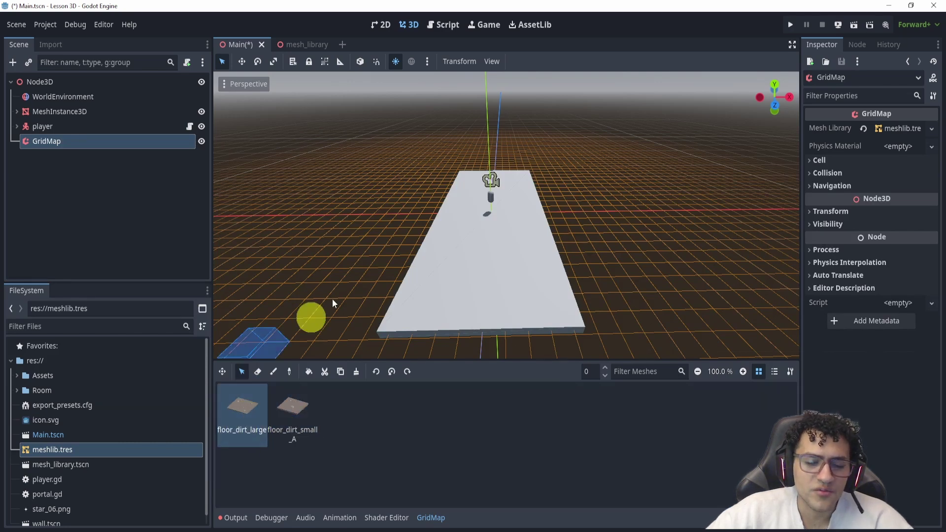
{"action": "middle_click_drag", "start_coordinate": [392, 256], "coordinate": [394, 276]}
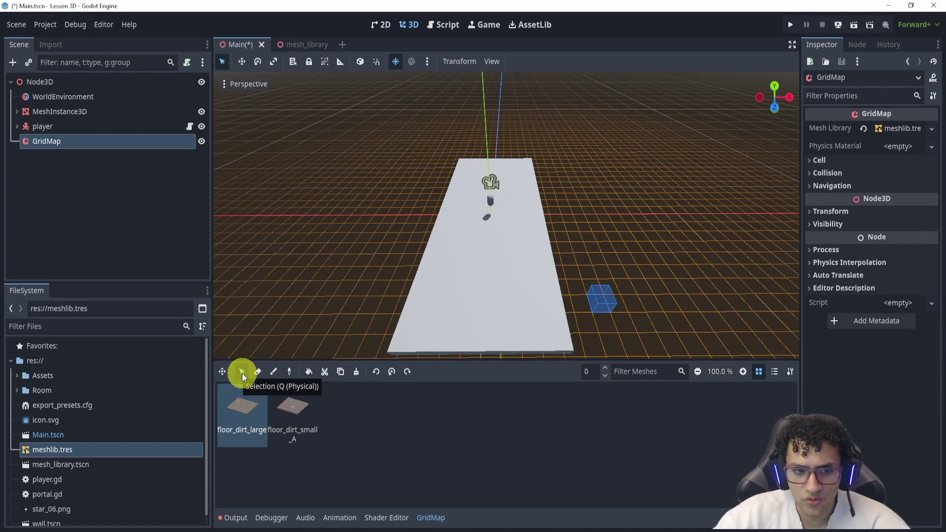
{"action": "left_click_drag", "start_coordinate": [546, 235], "coordinate": [688, 314]}
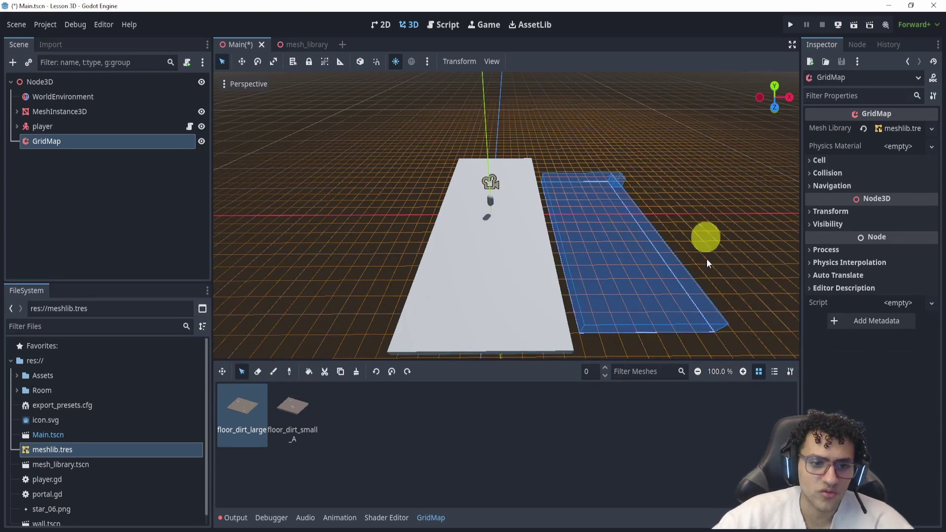
Fill the selection with large dirt tiles, then cut a block out of the strip.
{"action": "left_click", "coordinate": [306, 372]}
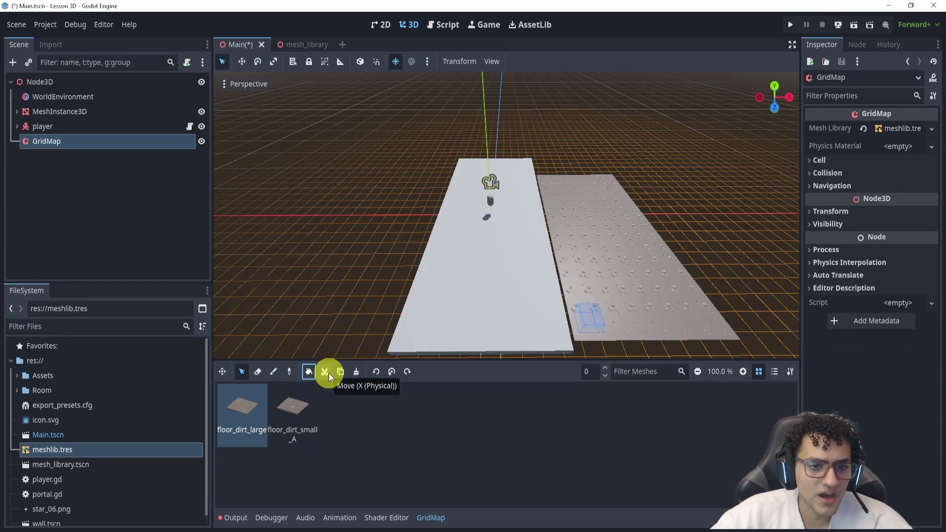
{"action": "left_click", "coordinate": [326, 372]}
{"action": "left_click_drag", "start_coordinate": [613, 288], "coordinate": [608, 338]}
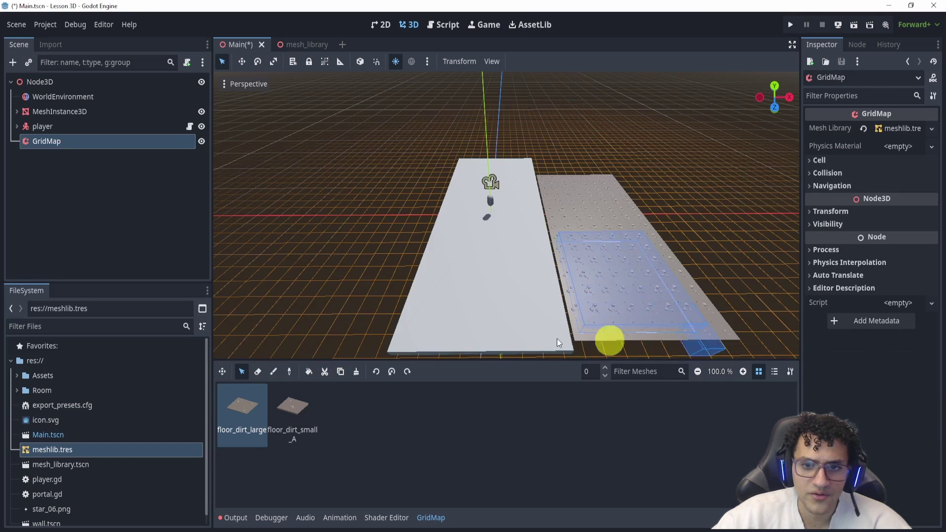
{"action": "left_click", "coordinate": [324, 372]}
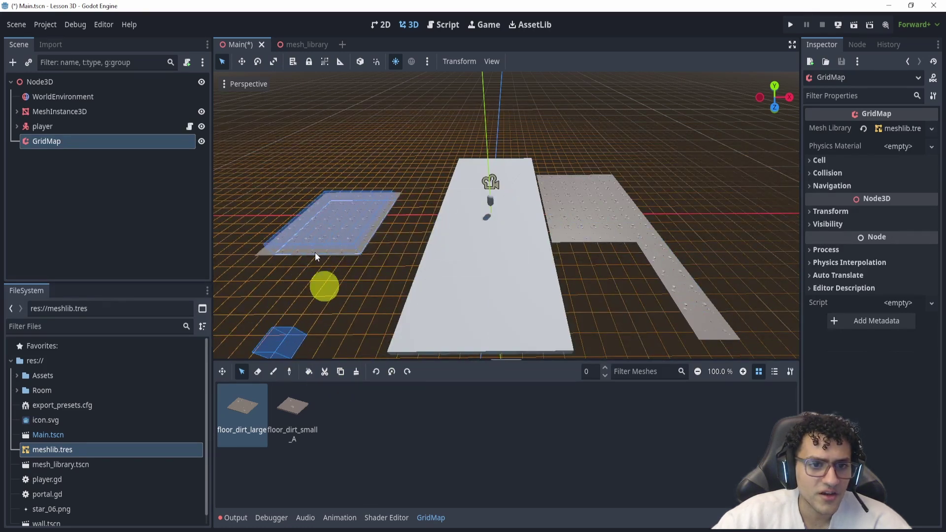
Duplicate selected tiles to the right, then delete tile blocks on both sides of the platform.
{"action": "left_click", "coordinate": [340, 373]}
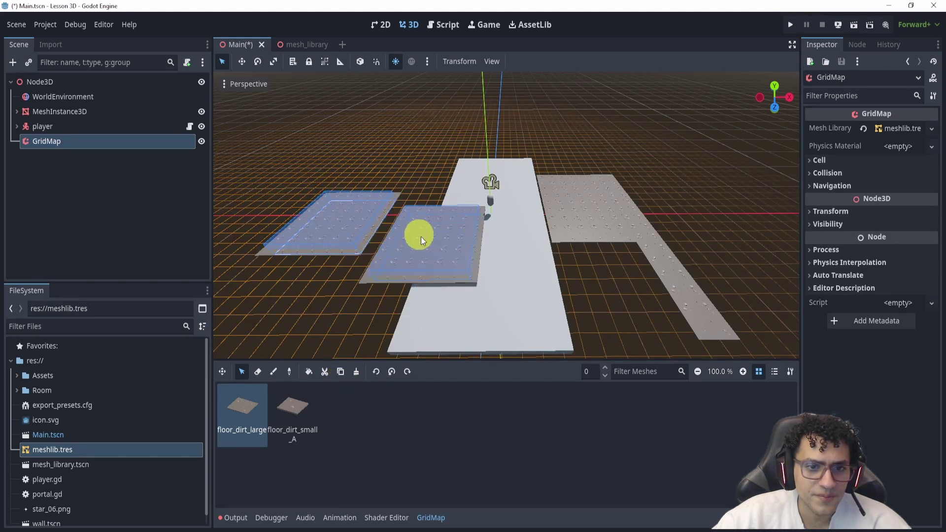
{"action": "left_click", "coordinate": [560, 259]}
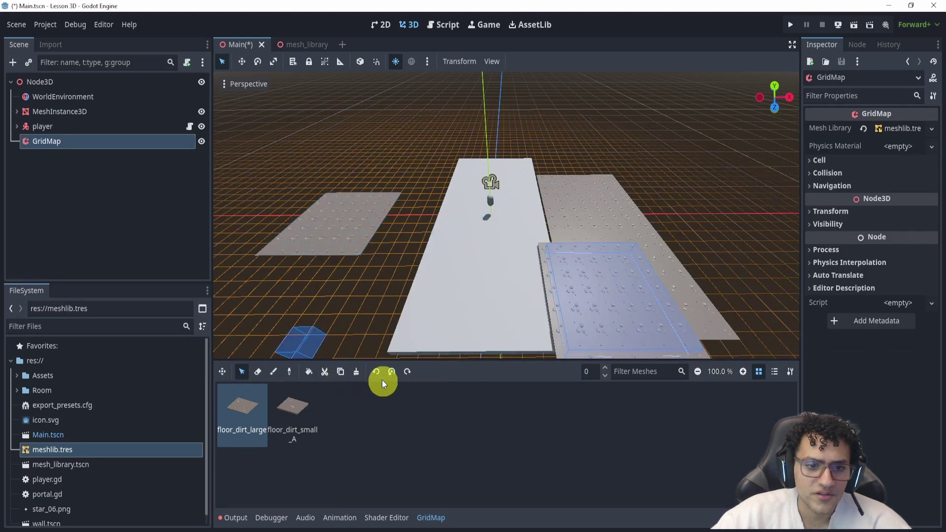
{"action": "left_click", "coordinate": [359, 372]}
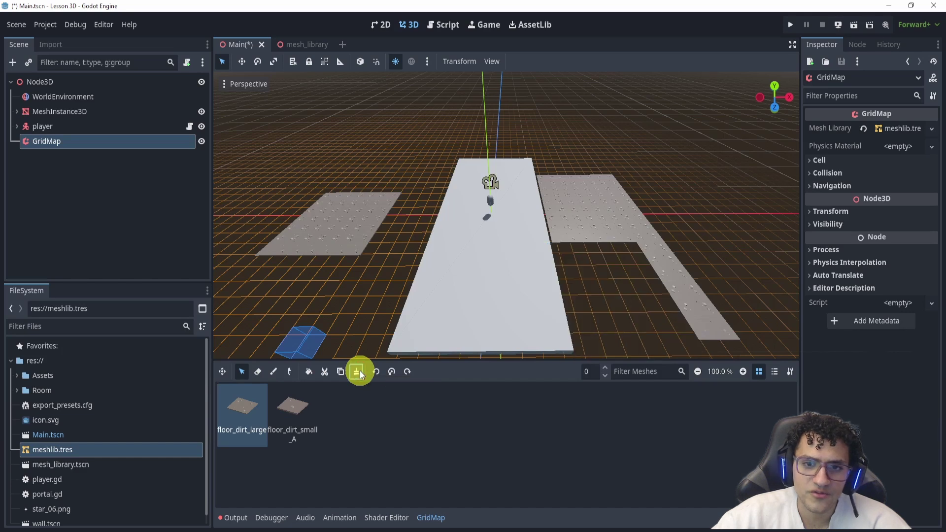
{"action": "left_click_drag", "start_coordinate": [269, 169], "coordinate": [401, 274]}
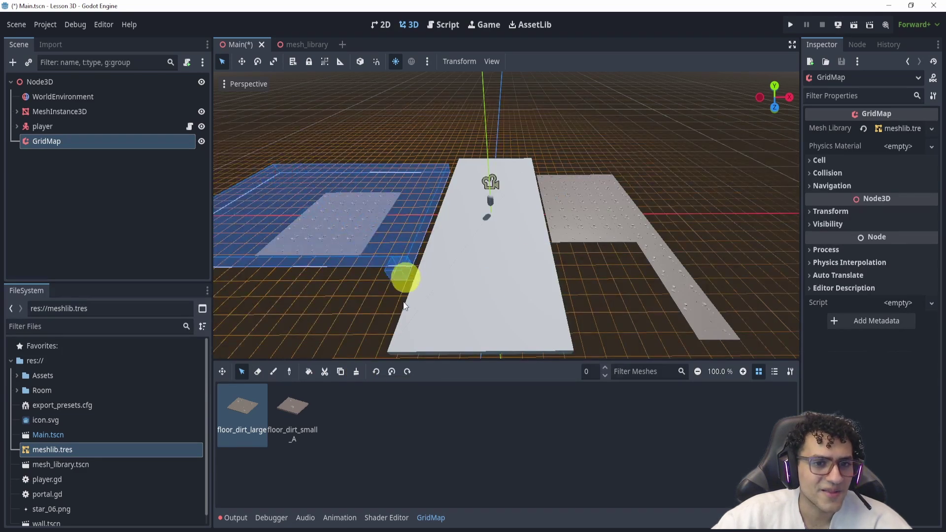
{"action": "left_click", "coordinate": [356, 371]}
{"action": "left_click_drag", "start_coordinate": [556, 146], "coordinate": [788, 350]}
Delete the remaining right-hand tiles, then paint floor_dirt_large tiles in a patch left of the platform.
{"action": "left_click", "coordinate": [355, 372]}
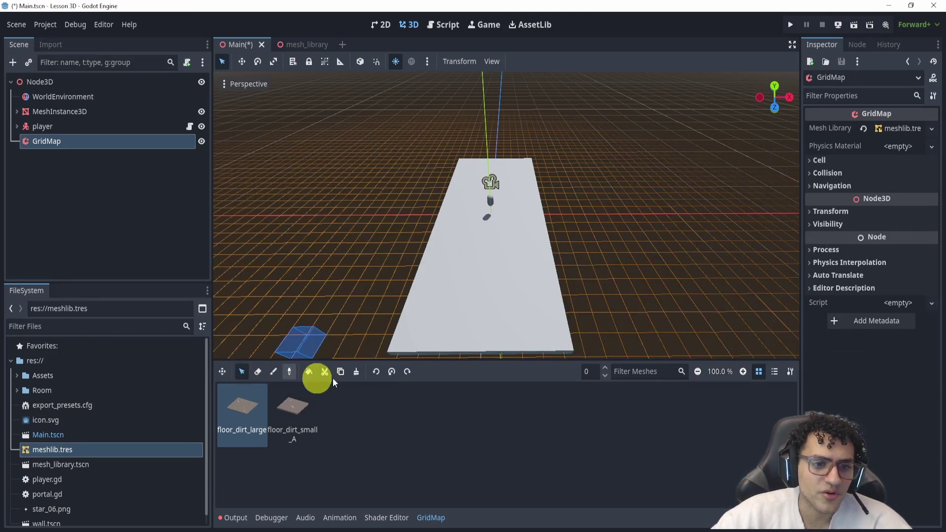
{"action": "left_click", "coordinate": [275, 372]}
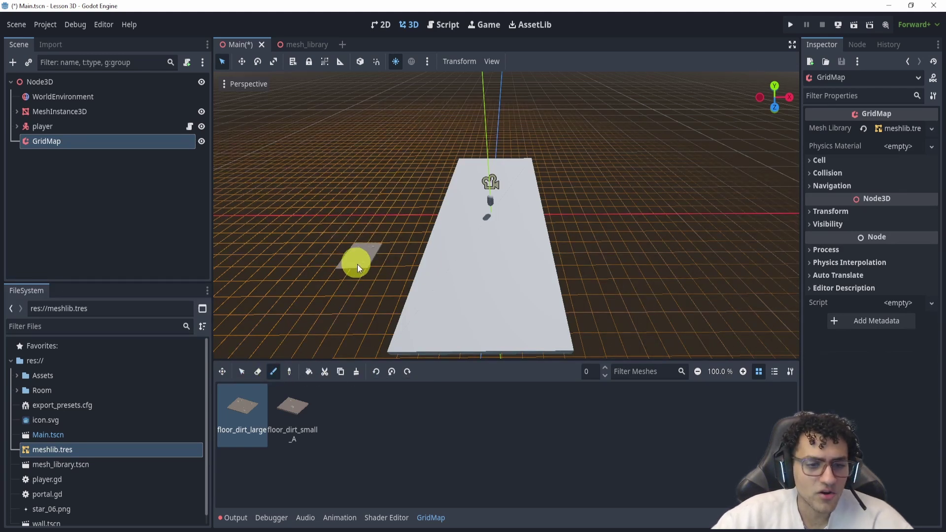
{"action": "mouse_move", "coordinate": [355, 268]}
{"action": "left_mouse_down"}
{"action": "mouse_move", "coordinate": [397, 261]}
{"action": "mouse_move", "coordinate": [363, 221]}
{"action": "mouse_move", "coordinate": [334, 207]}
{"action": "mouse_move", "coordinate": [503, 262]}
{"action": "mouse_move", "coordinate": [615, 241]}
{"action": "mouse_move", "coordinate": [581, 282]}
{"action": "left_mouse_up"}
{"action": "scroll", "coordinate": [581, 282], "scroll_direction": "up", "scroll_amount": 5}
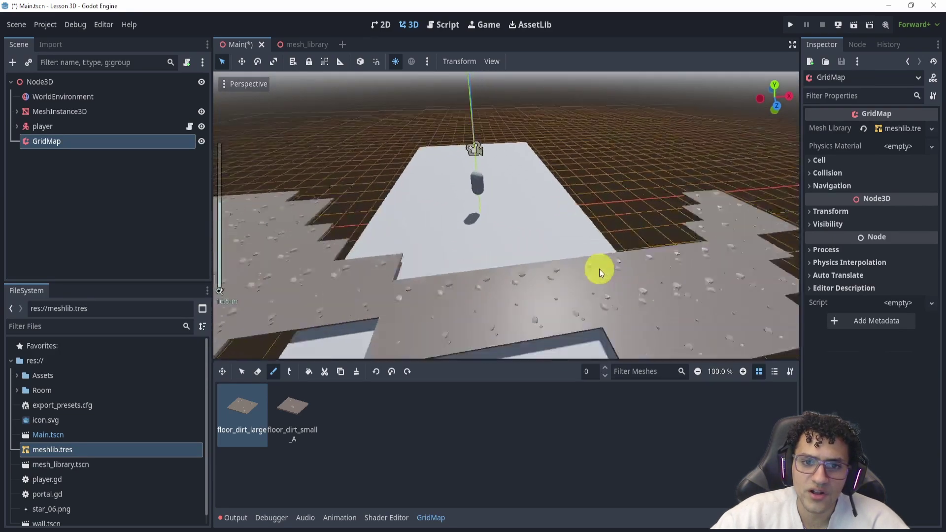
{"action": "scroll", "coordinate": [599, 268], "scroll_direction": "down", "scroll_amount": 4}
{"action": "mouse_move", "coordinate": [598, 240]}
{"action": "middle_mouse_down"}
{"action": "mouse_move", "coordinate": [601, 228]}
{"action": "mouse_move", "coordinate": [584, 268]}
{"action": "mouse_move", "coordinate": [527, 185]}
{"action": "middle_mouse_up"}
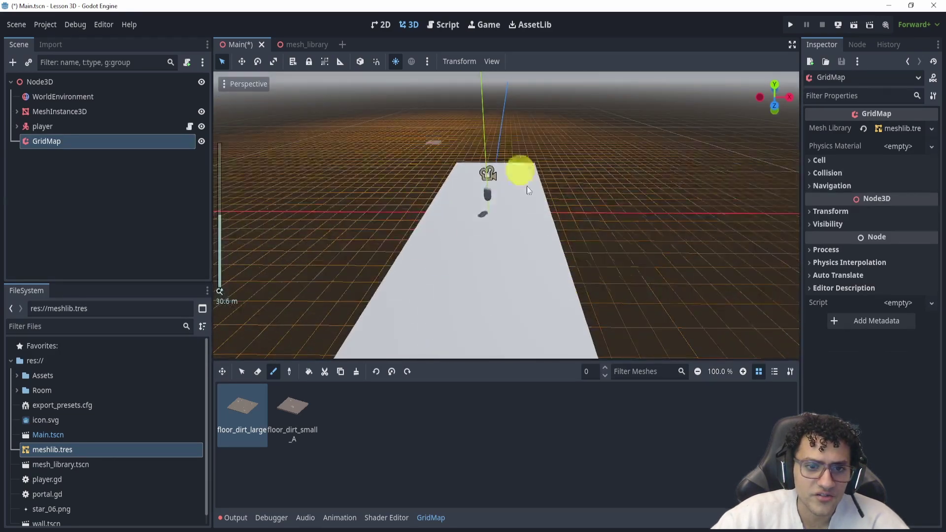
{"action": "mouse_move", "coordinate": [326, 279]}
{"action": "left_mouse_down"}
{"action": "mouse_move", "coordinate": [385, 300]}
{"action": "mouse_move", "coordinate": [301, 357]}
{"action": "left_mouse_up"}
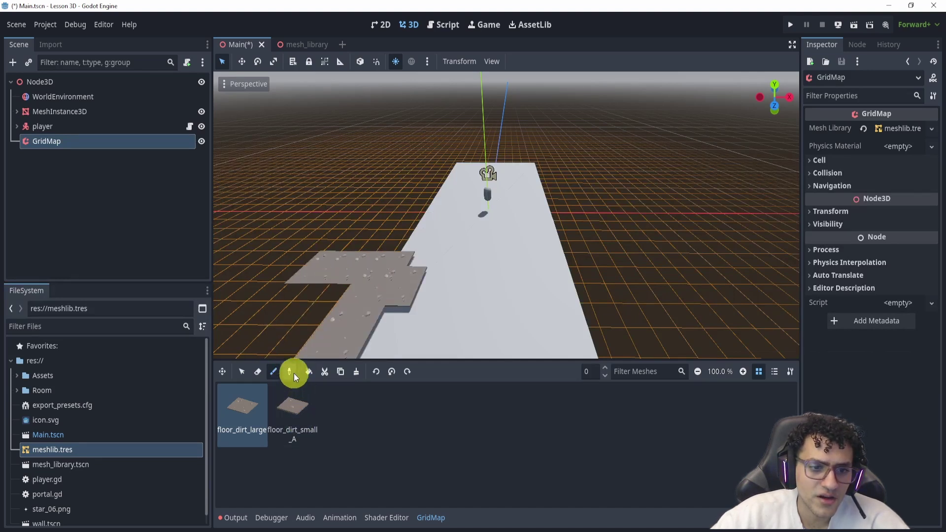
{"action": "left_click", "coordinate": [293, 406]}
{"action": "left_click", "coordinate": [290, 373]}
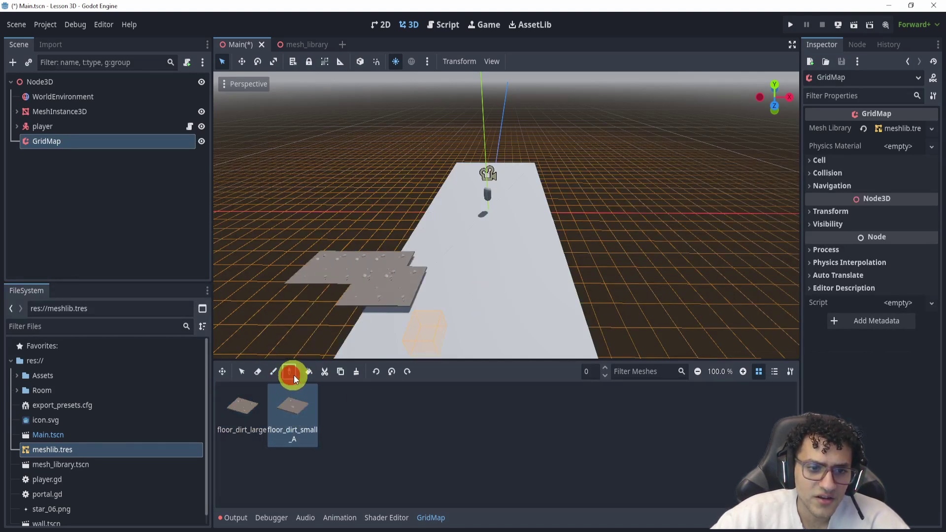
{"action": "left_click", "coordinate": [401, 291]}
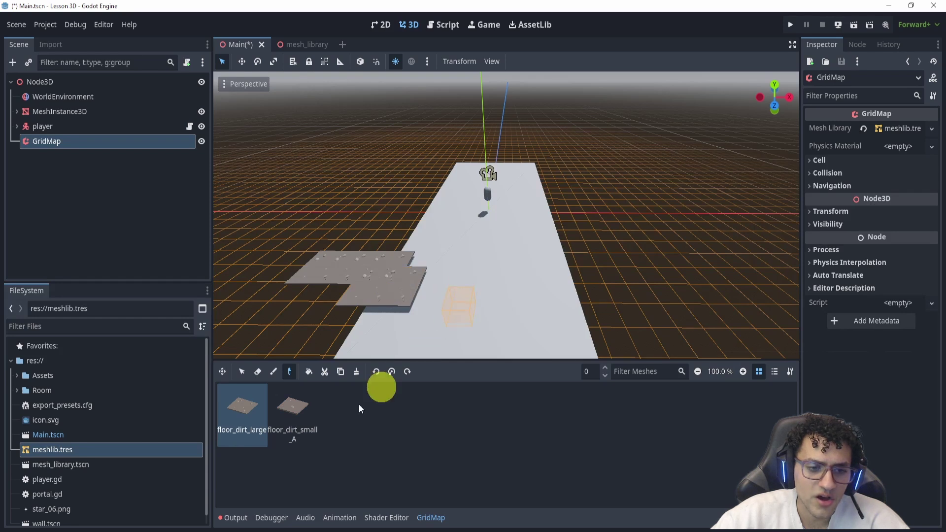
{"action": "left_click", "coordinate": [228, 409]}
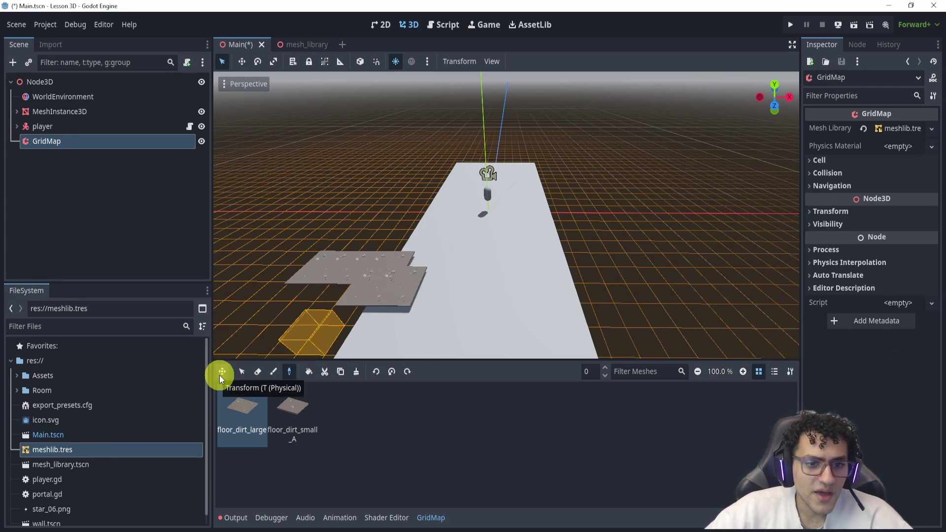
{"action": "left_click", "coordinate": [391, 371]}
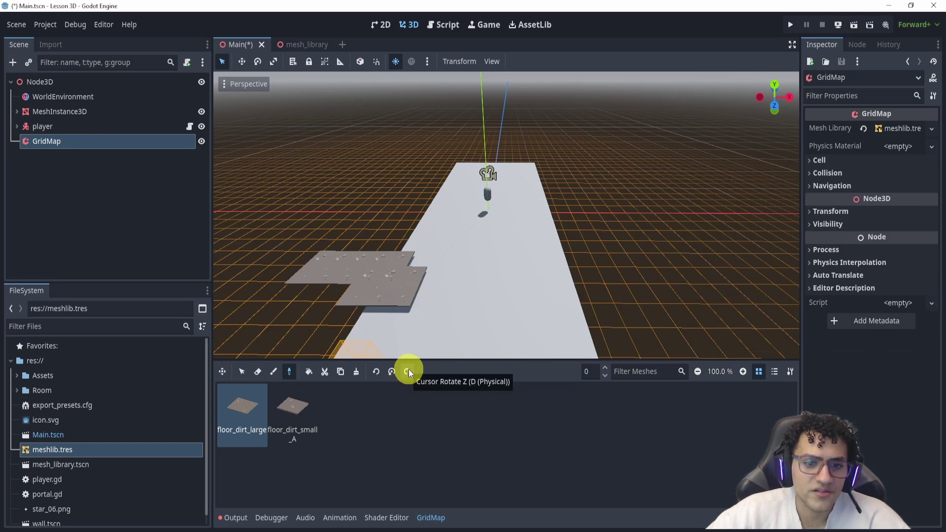
{"action": "left_click", "coordinate": [376, 371]}
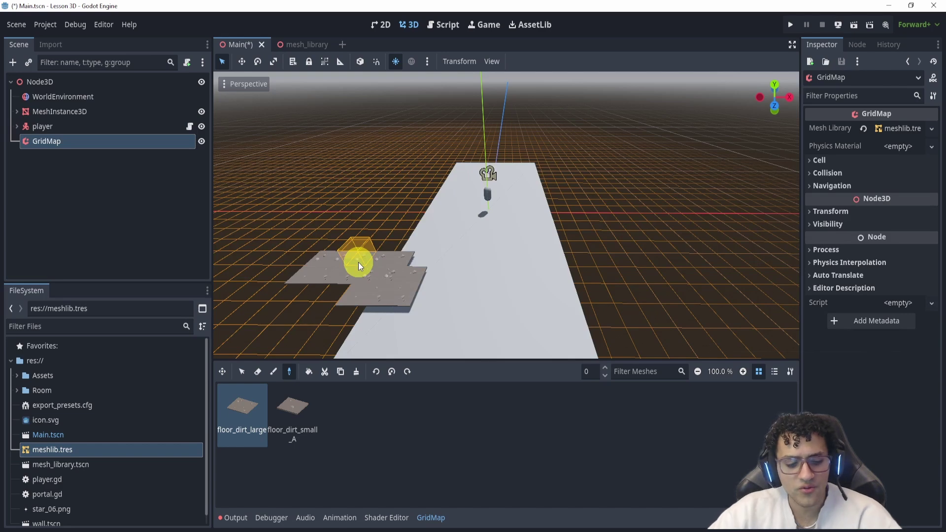
Save Main.tscn with the painted floor tiles and zoom out the viewport.
{"action": "key", "text": "ctrl+s"}
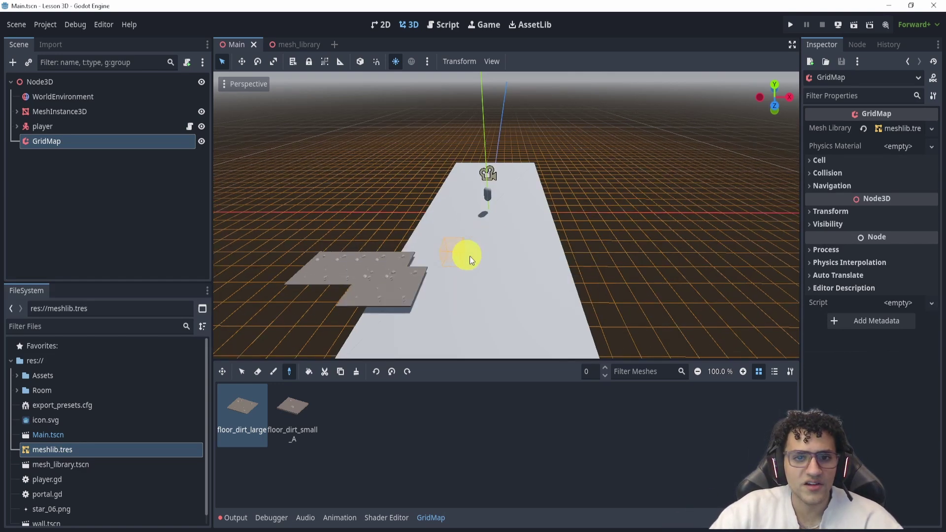
{"action": "scroll", "coordinate": [481, 258], "scroll_direction": "down", "scroll_amount": 3}
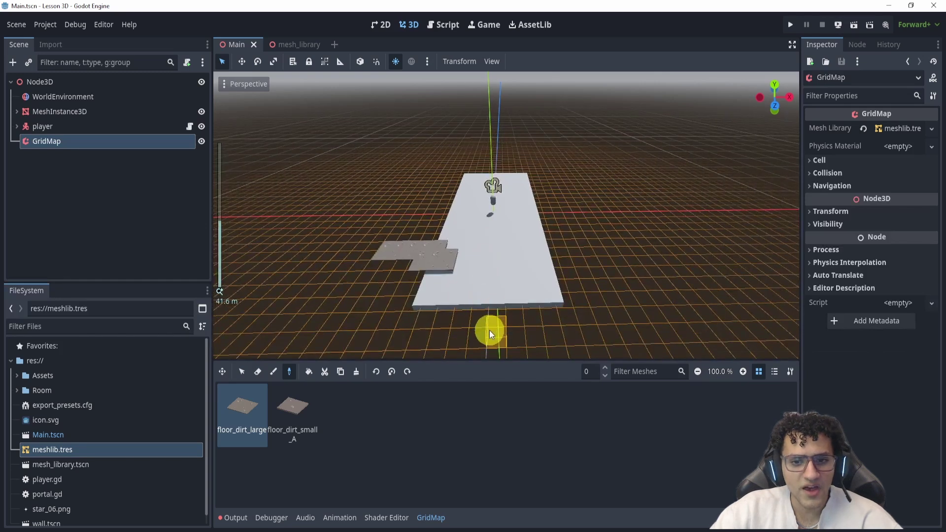